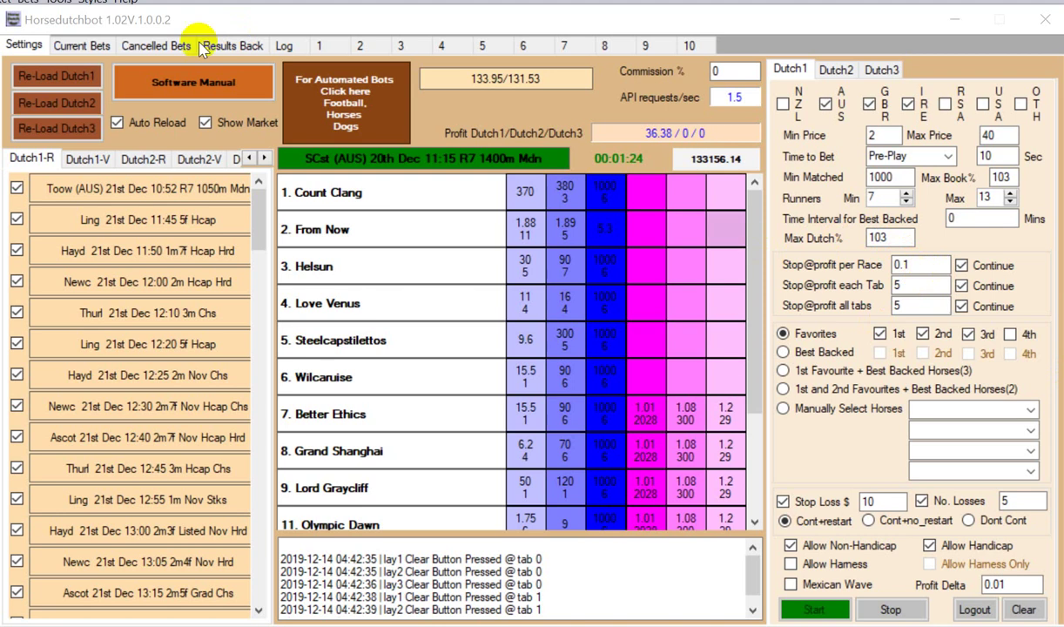
Step: Move between Results Back and Settings, ending on the back-bet table at bet 1559, profit 36.39
left_click(232, 45)
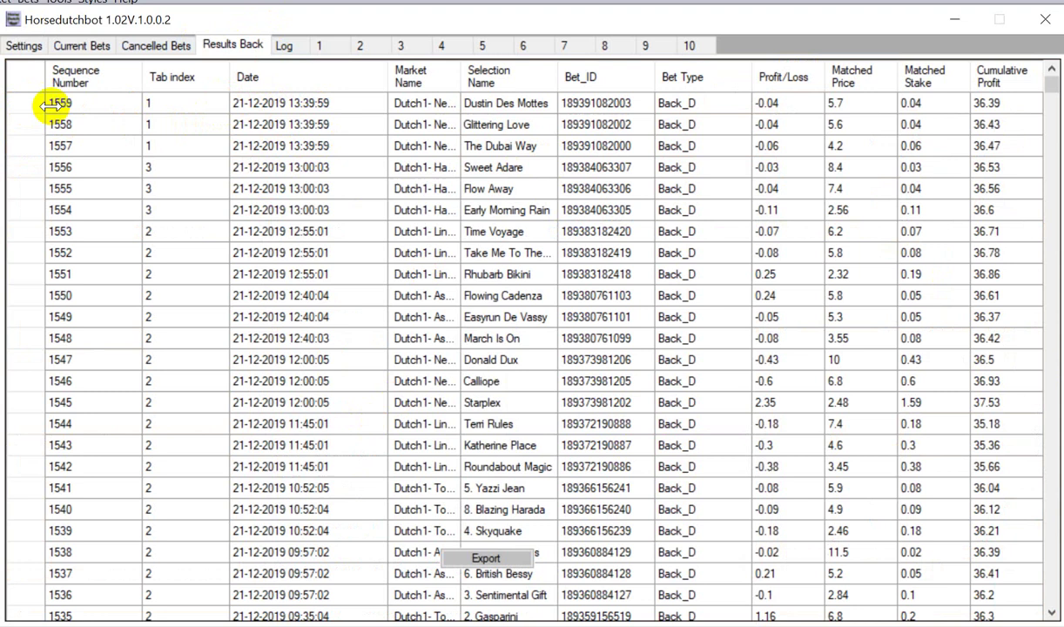
left_click(33, 48)
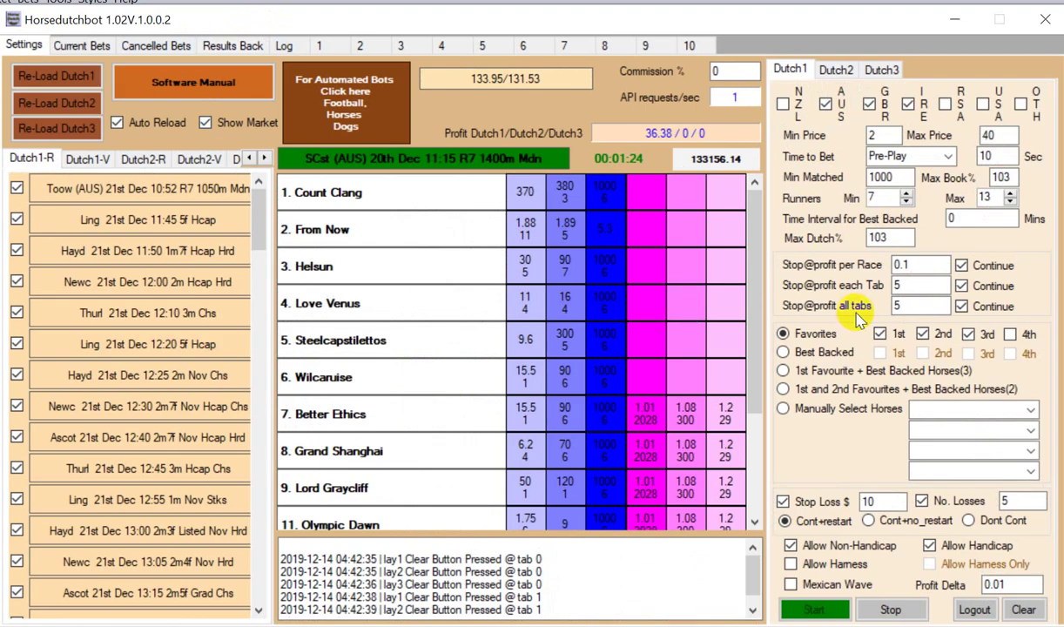
left_click(337, 119)
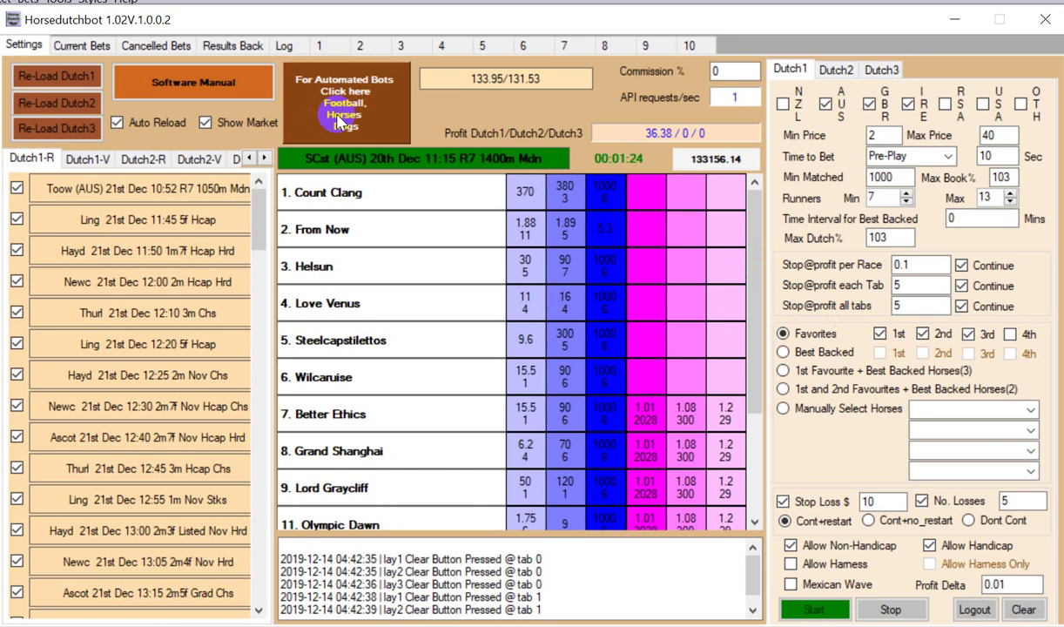
left_click(240, 46)
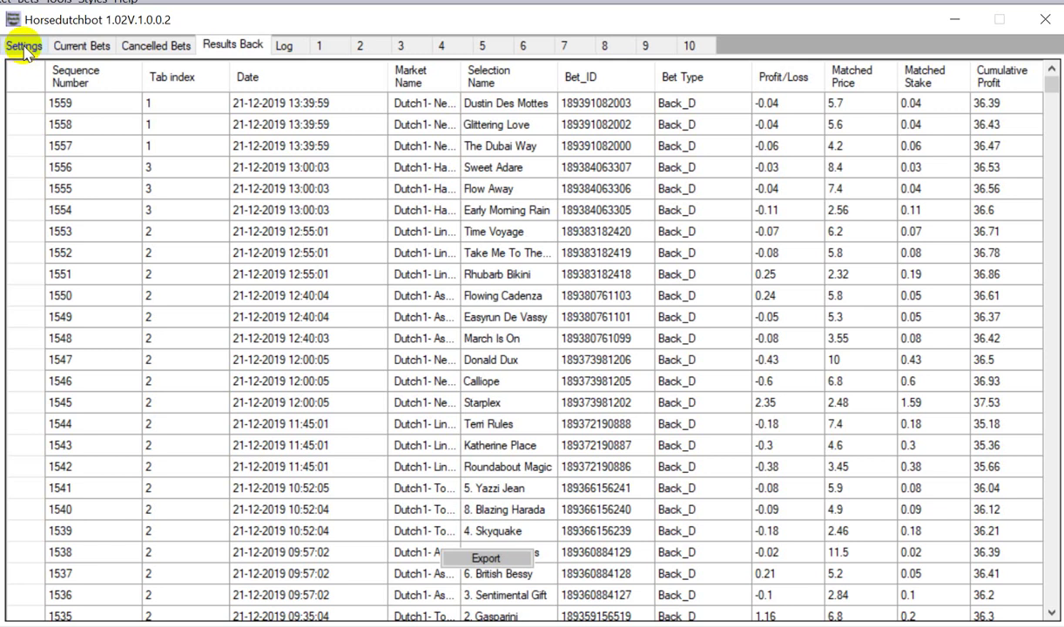
Step: Show the Settings dashboard with Dutch1 profit 36.38 and stop-at-profit per race 0.1
left_click(24, 47)
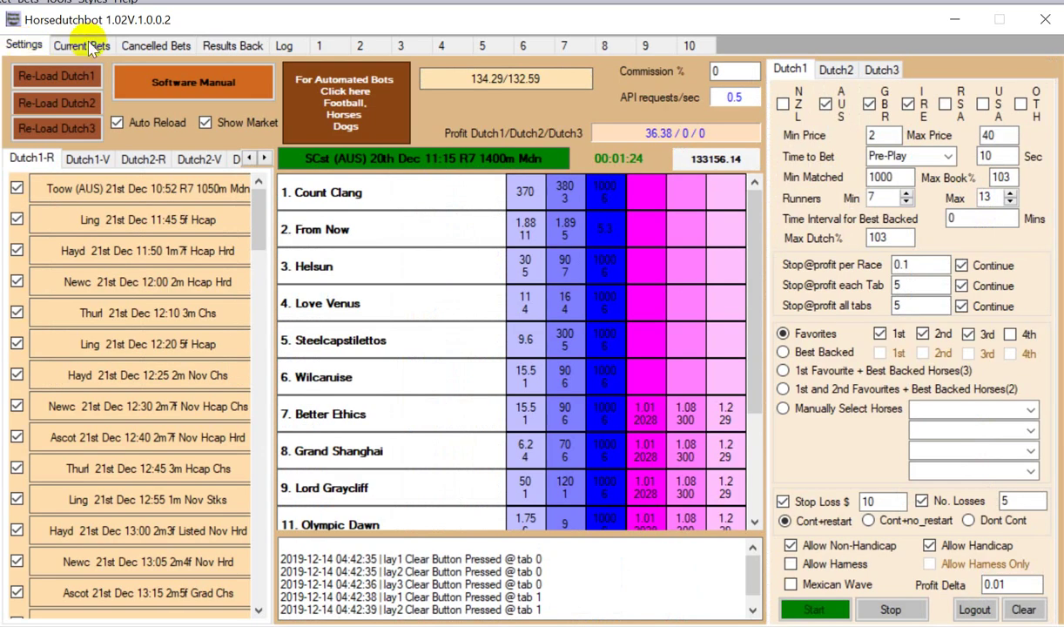